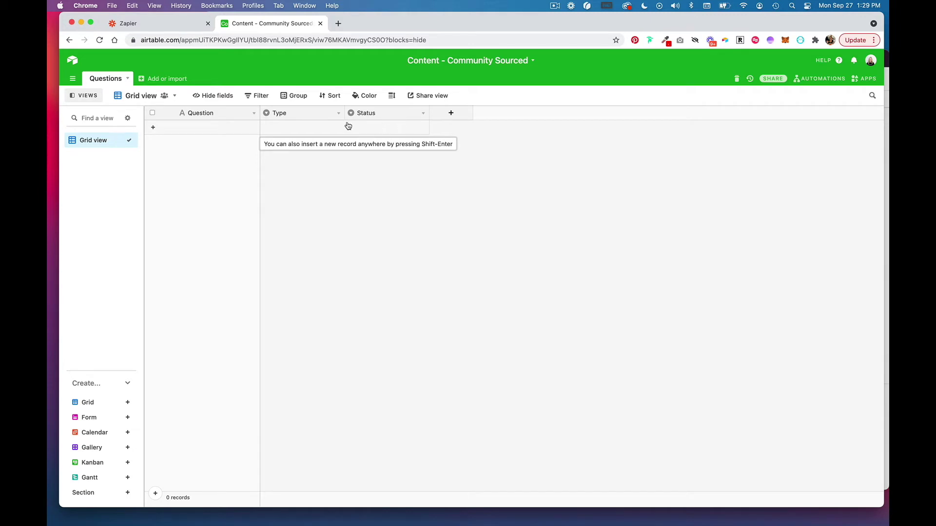
- Check the reacted 'I have a question' message in Slack #general, then return to Airtable
click(886, 254)
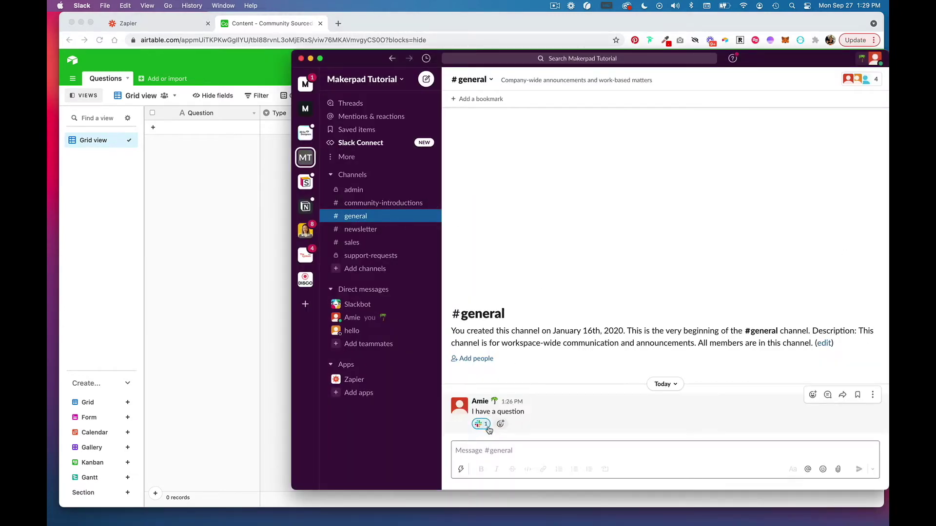
click(202, 204)
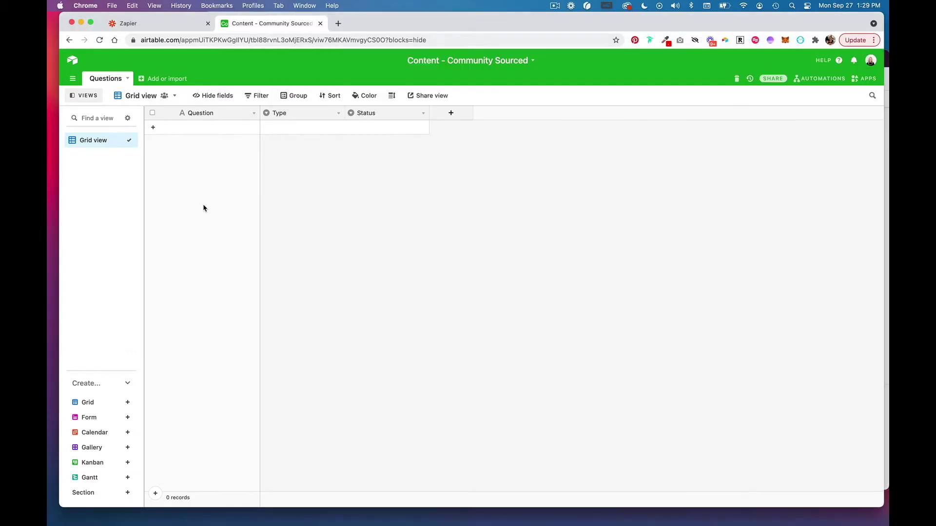
- Start a custom Zap with Slack's New Reaction Added as the trigger
click(151, 23)
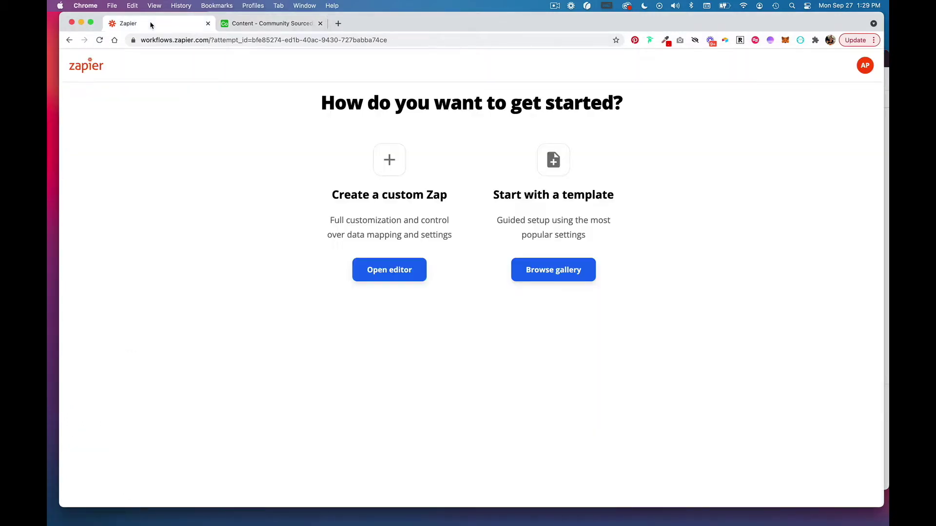
click(389, 280)
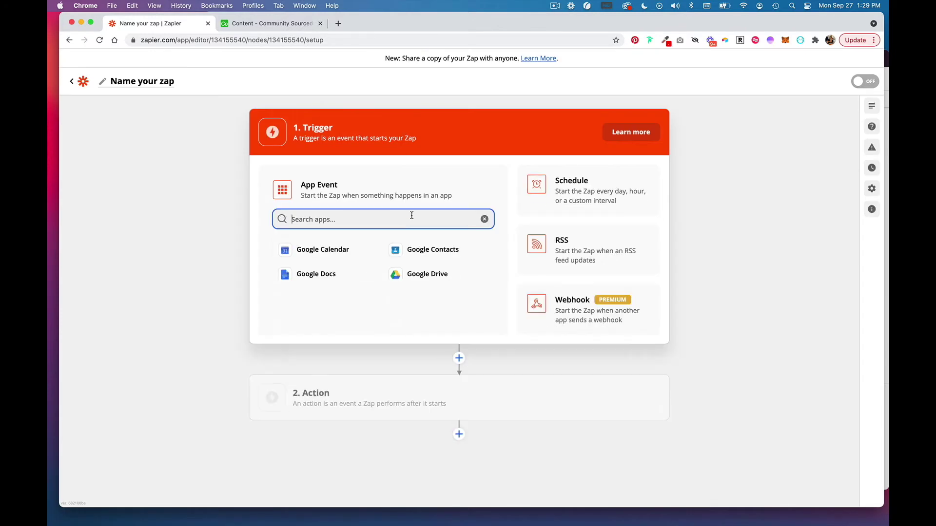
text(Slack)
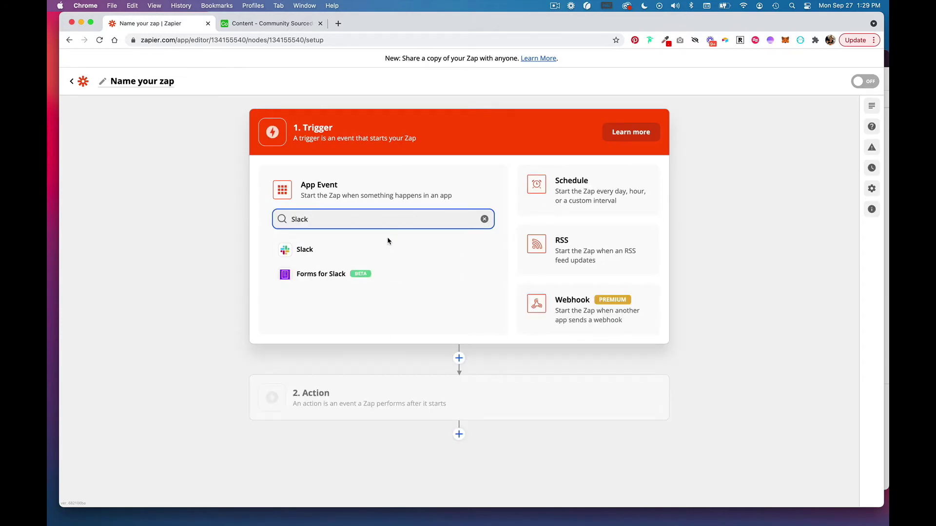
click(378, 250)
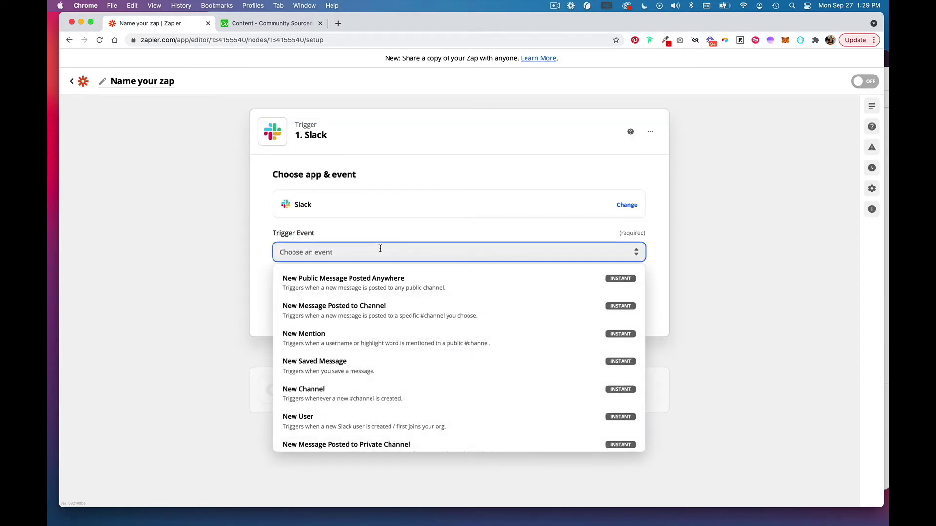
scroll(385, 383, down, 5)
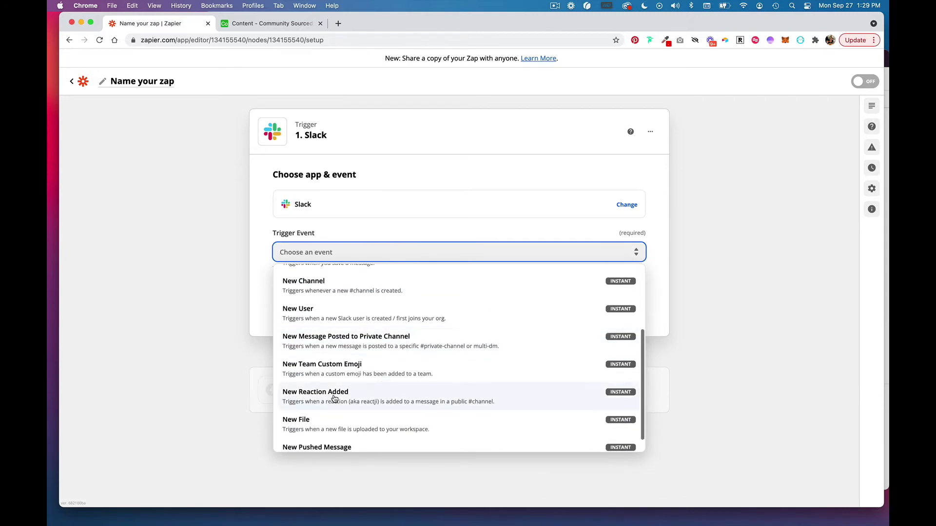
click(380, 400)
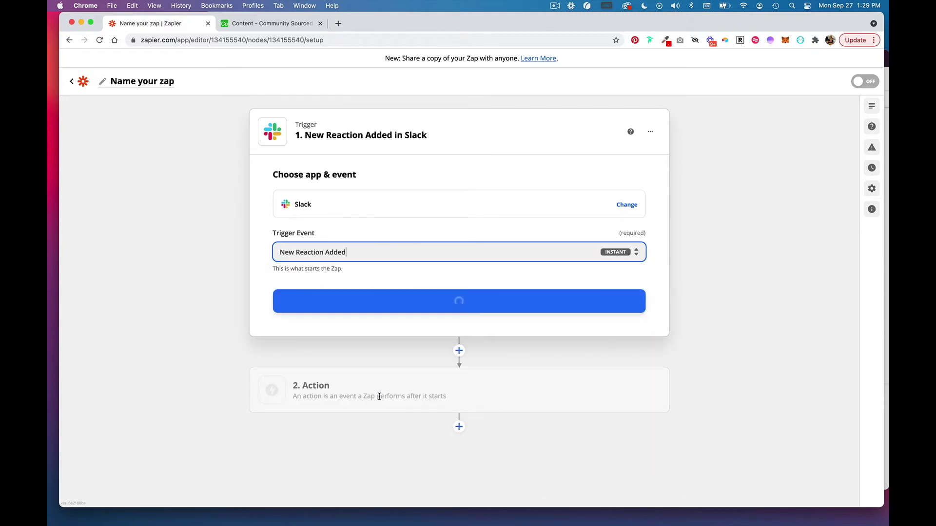
click(431, 300)
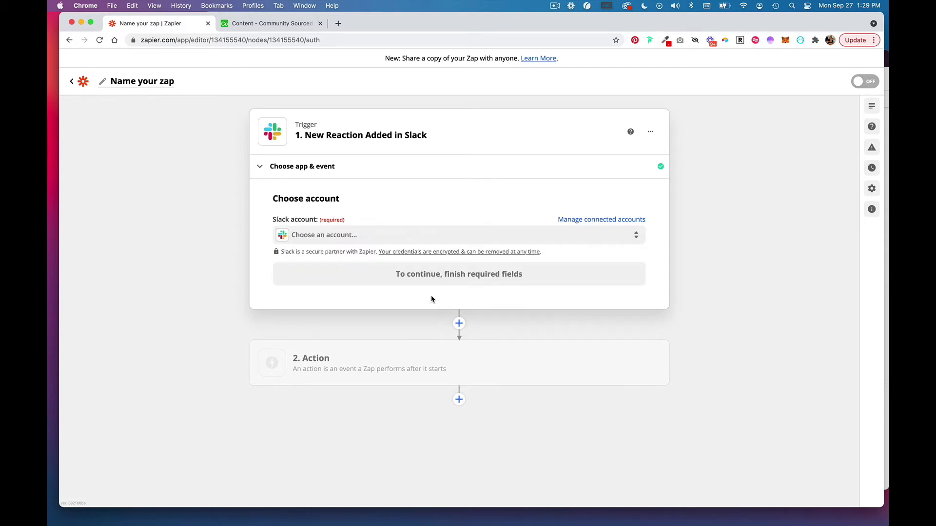
- Connect the Makerpad Tutorial Slack account to the trigger
click(422, 237)
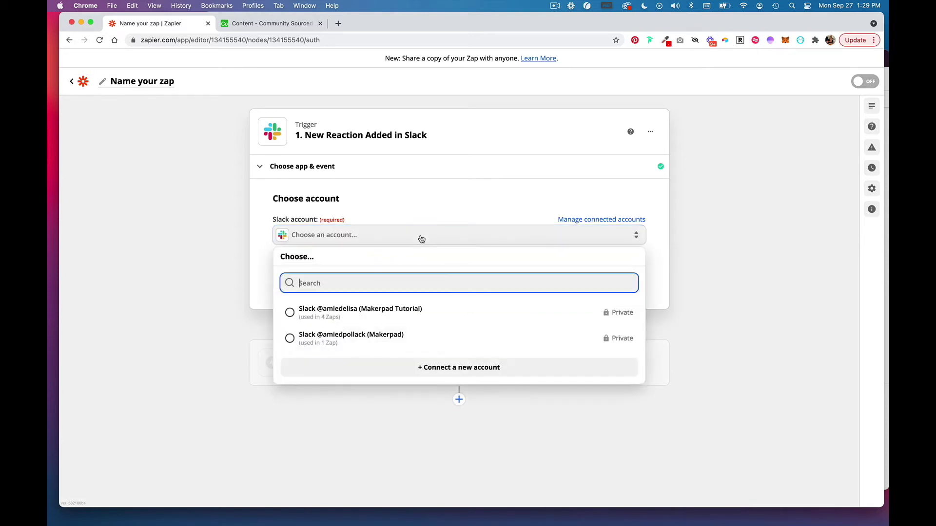
click(416, 307)
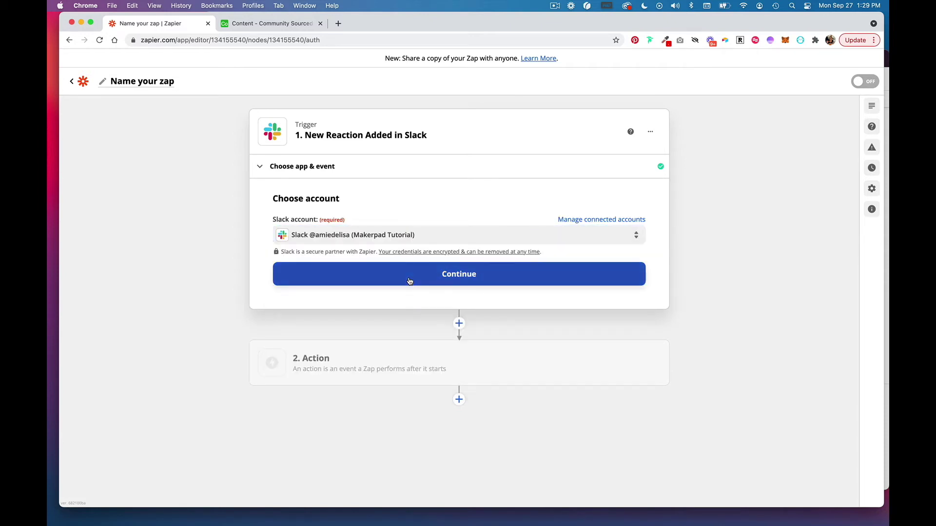
click(409, 282)
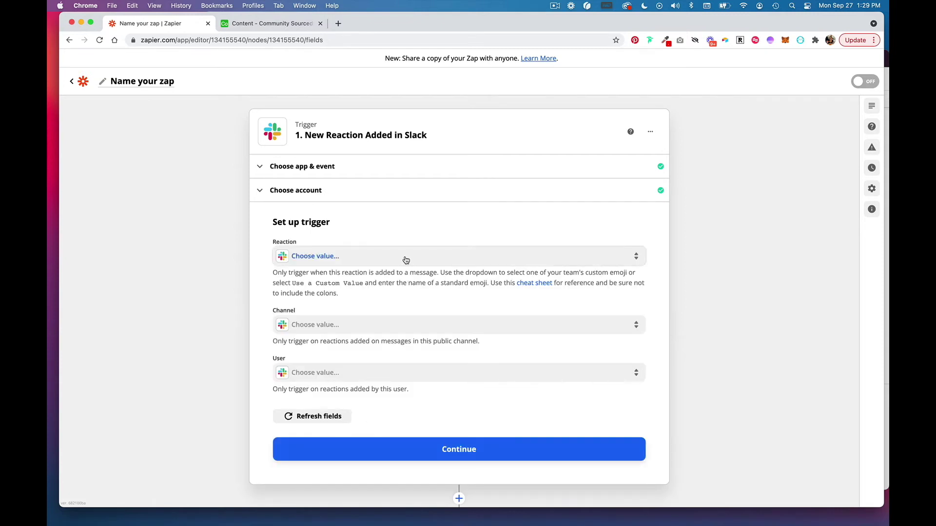
- Set the trigger's Reaction to slack, Channel to general, and User to your own Slack user
click(405, 259)
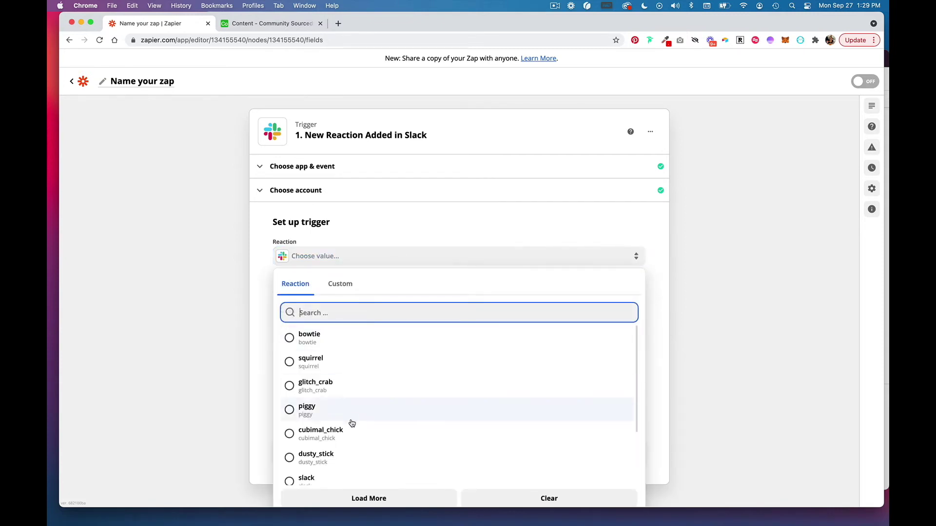
scroll(352, 423, down, 3)
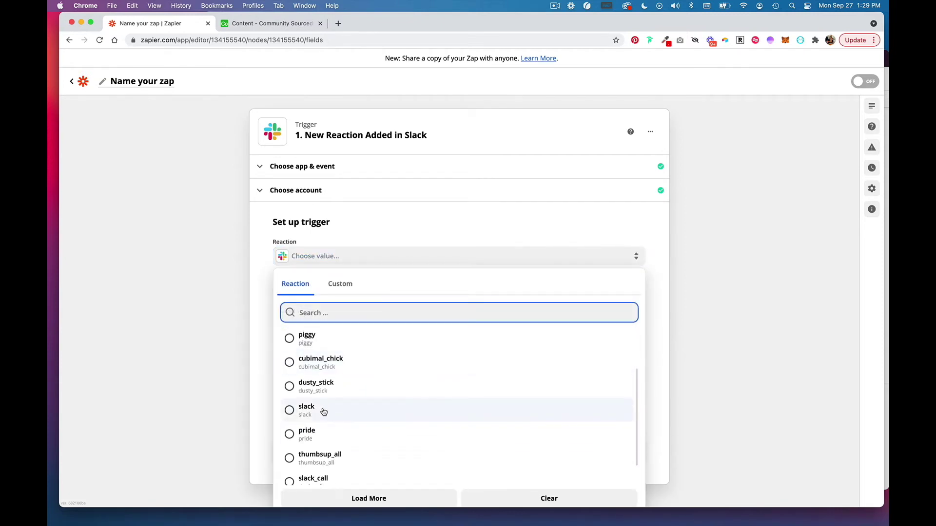
click(308, 410)
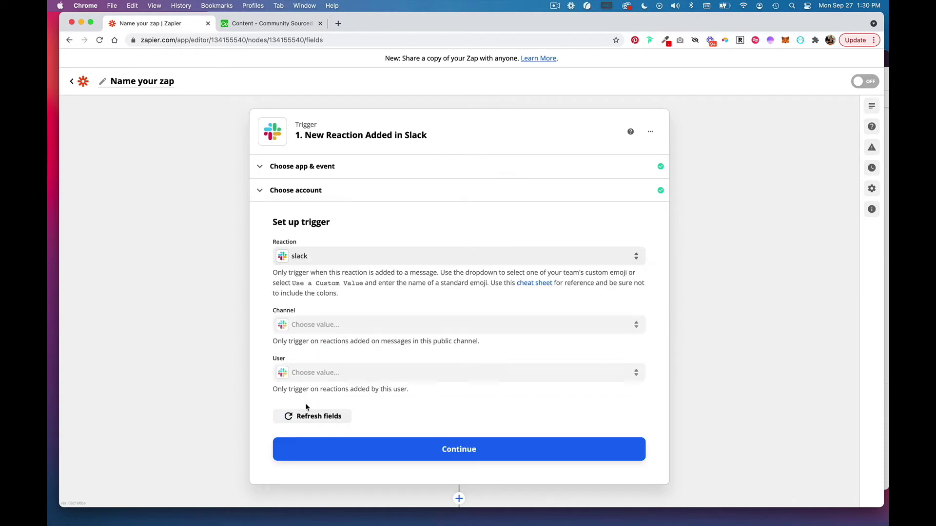
click(336, 326)
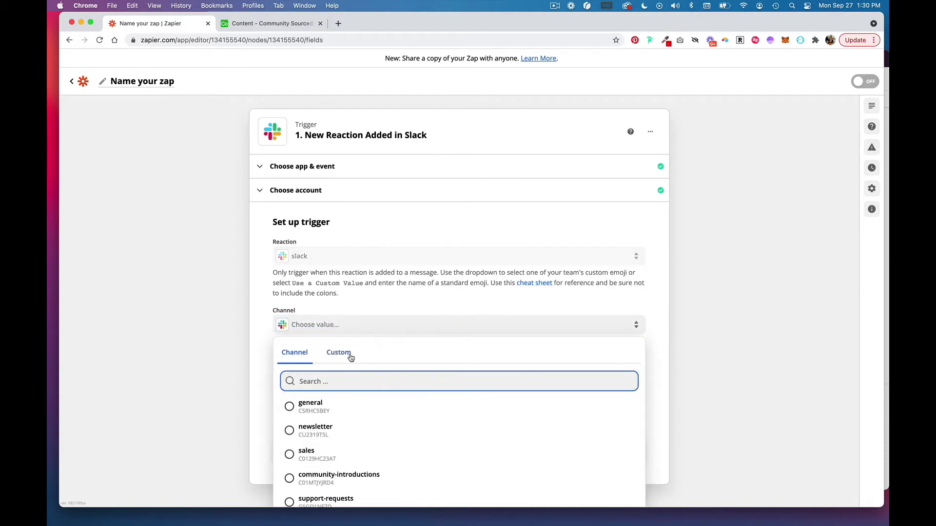
click(321, 410)
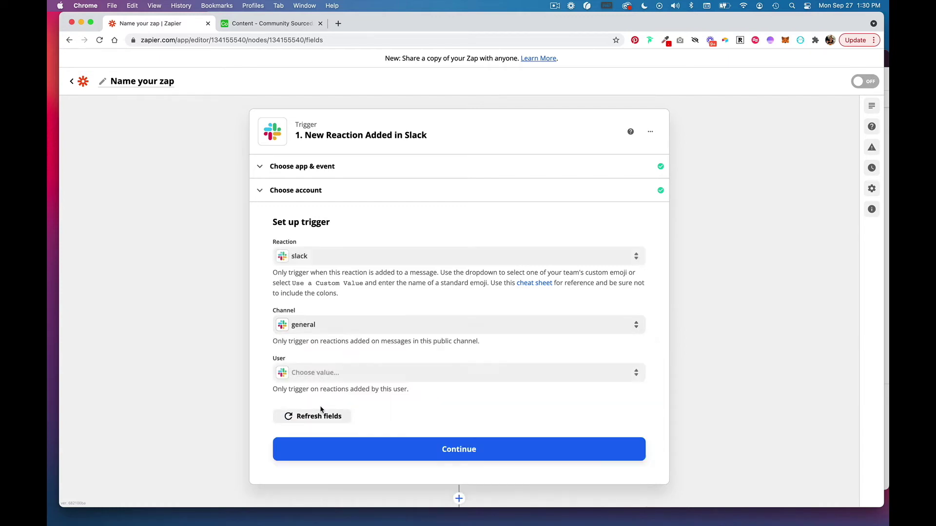
click(348, 374)
scroll(349, 424, down, 3)
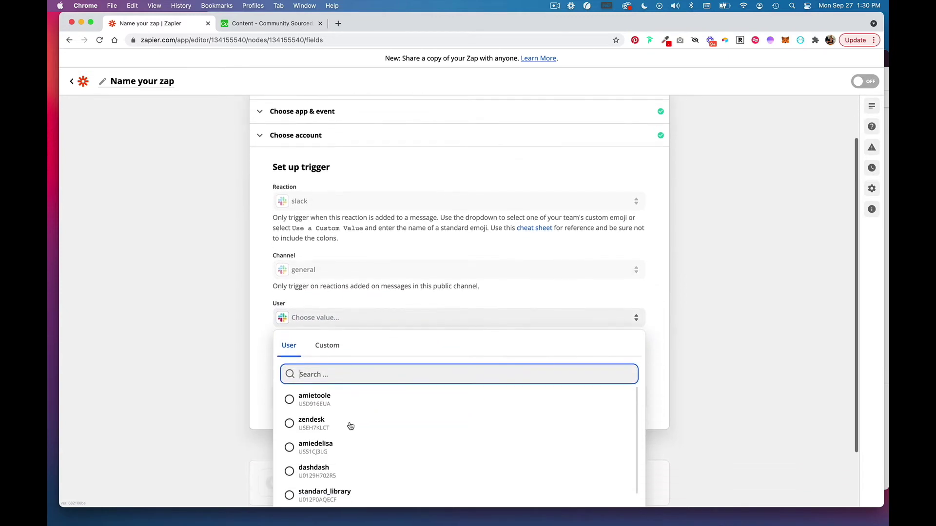
click(325, 437)
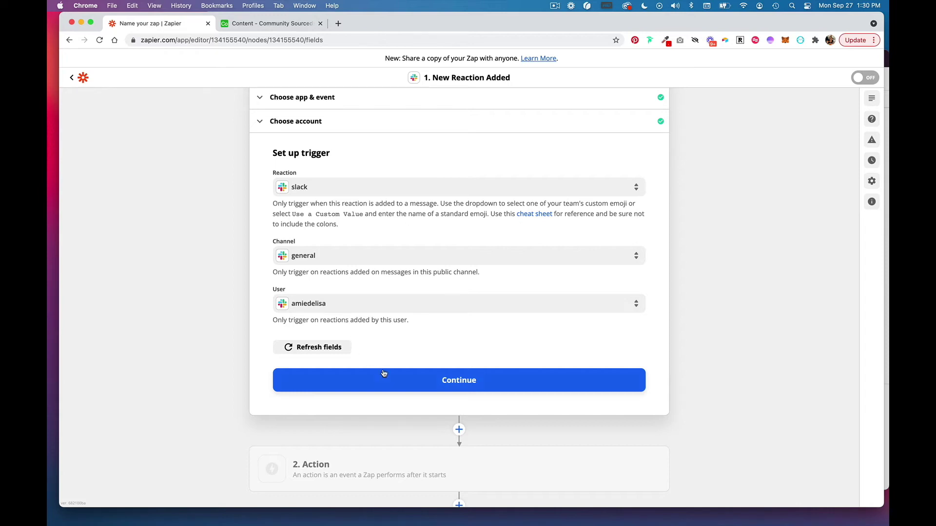
- Test the trigger and accept the sample slack reaction found on 'I have a question'
click(466, 380)
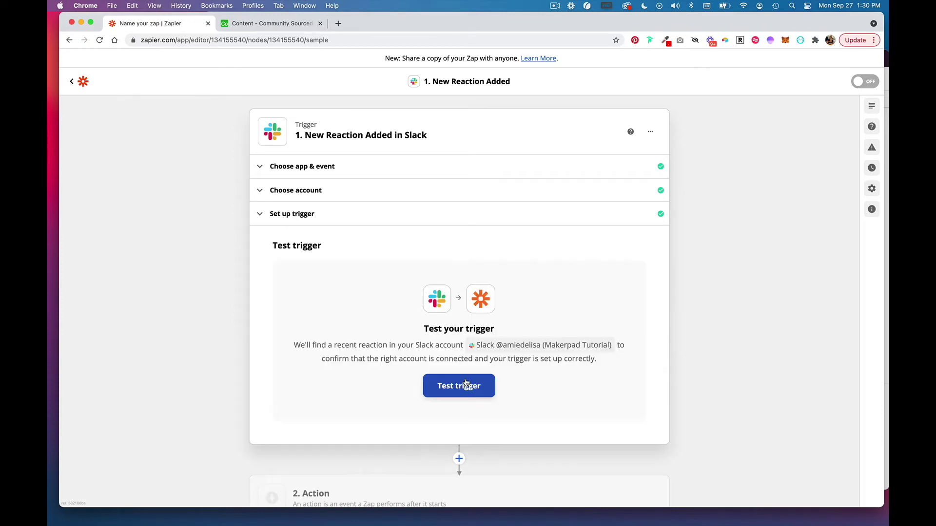
click(458, 387)
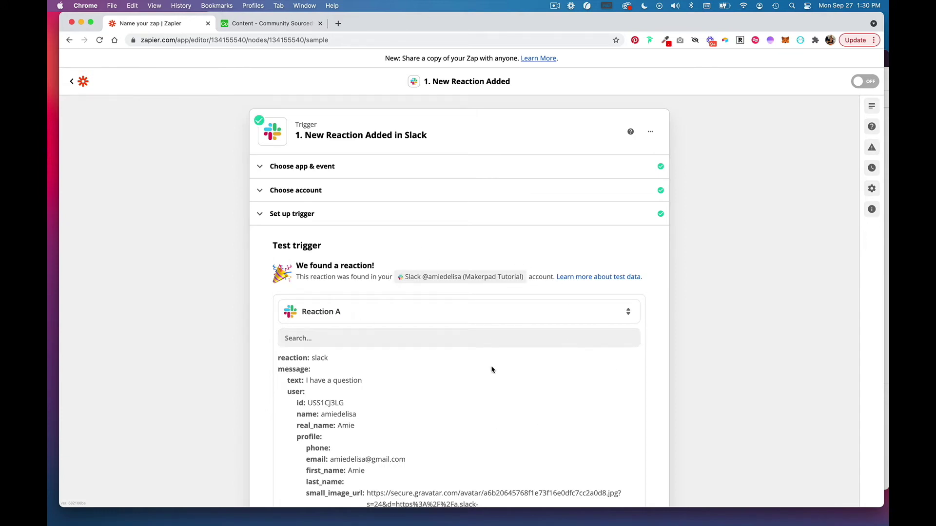
scroll(493, 372, down, 2)
scroll(493, 372, up, 2)
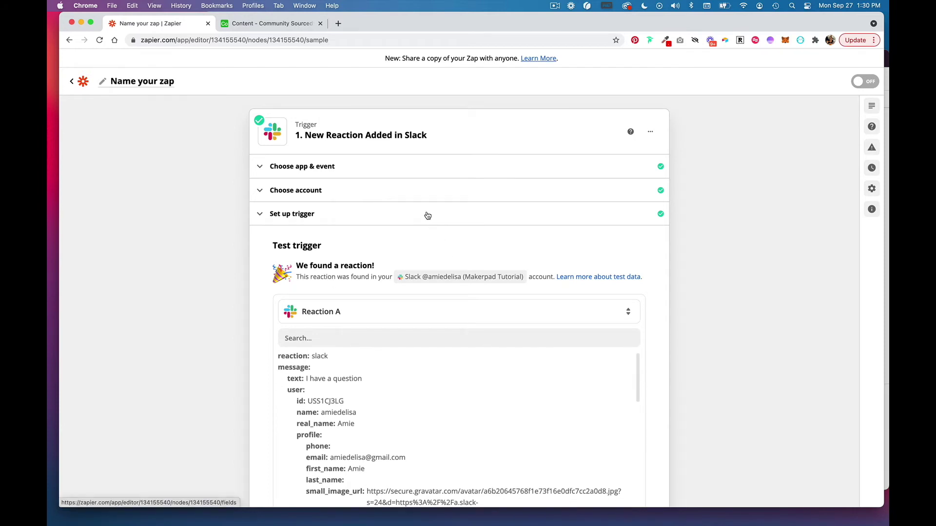
scroll(680, 256, down, 5)
click(551, 373)
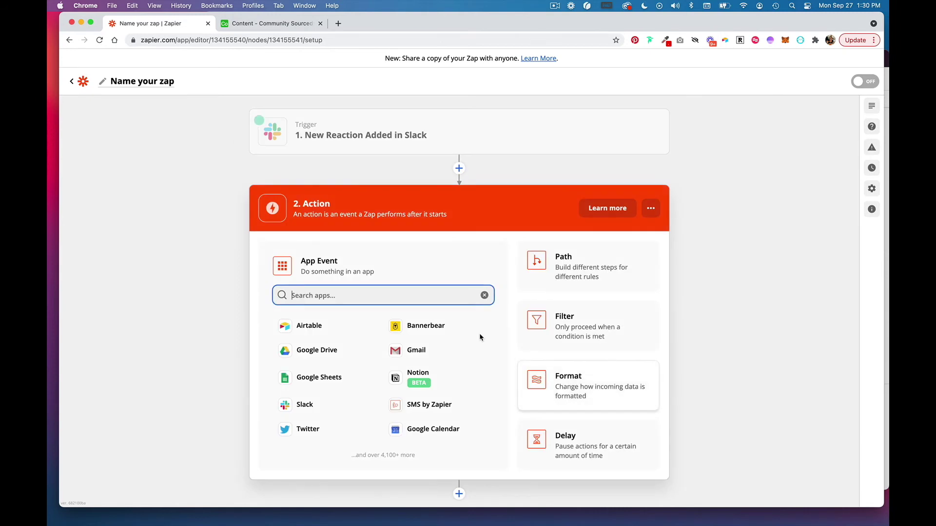
- Make the action Airtable Create Record using the connected Airtable account
click(310, 329)
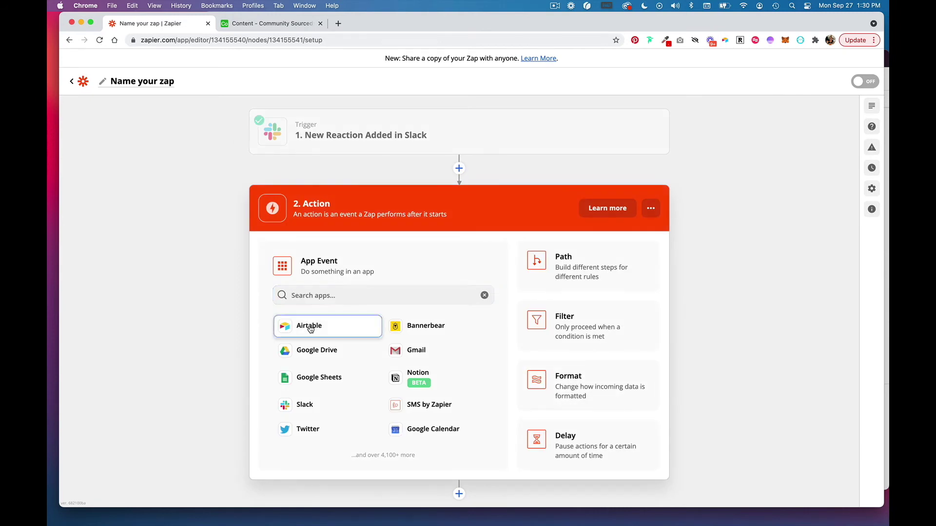
click(428, 330)
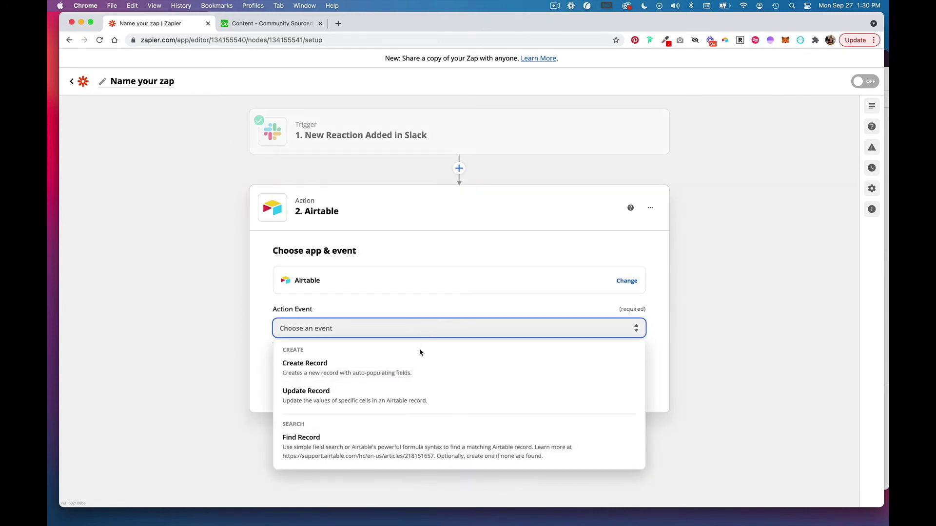
click(414, 370)
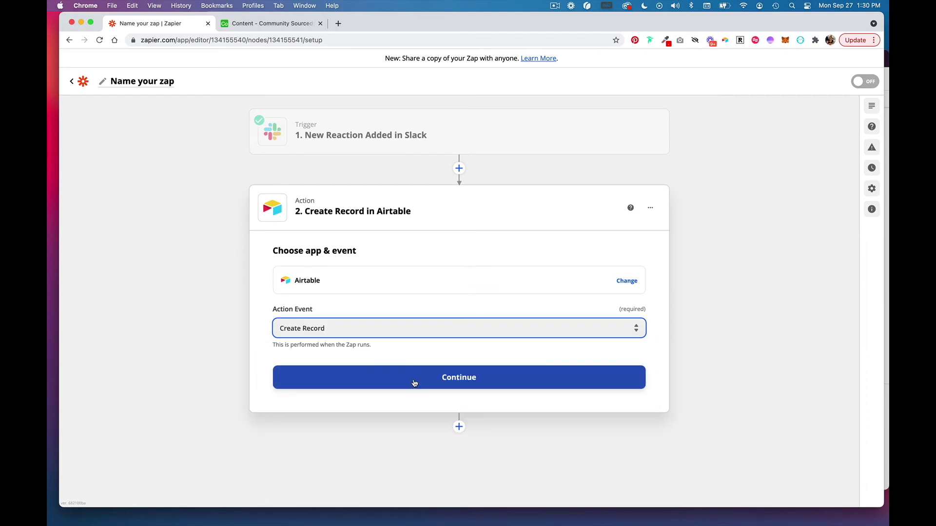
click(414, 377)
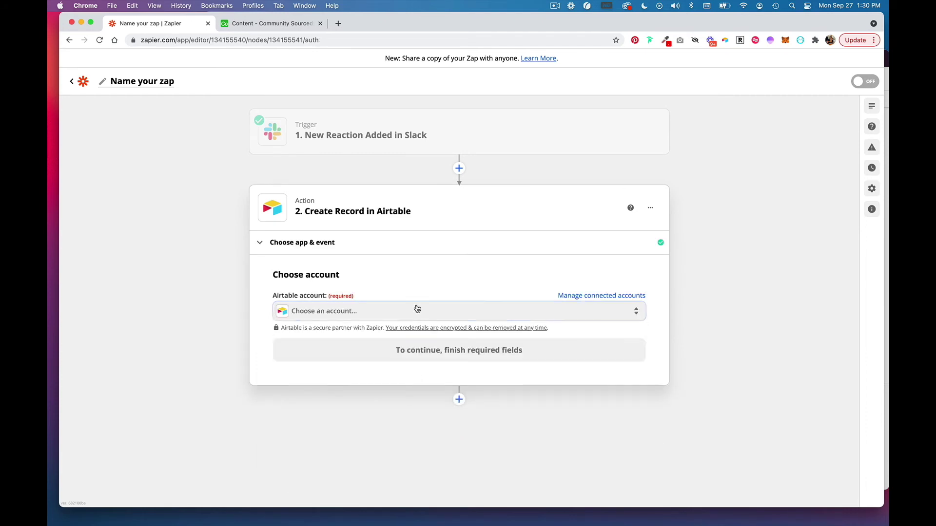
click(415, 311)
click(397, 378)
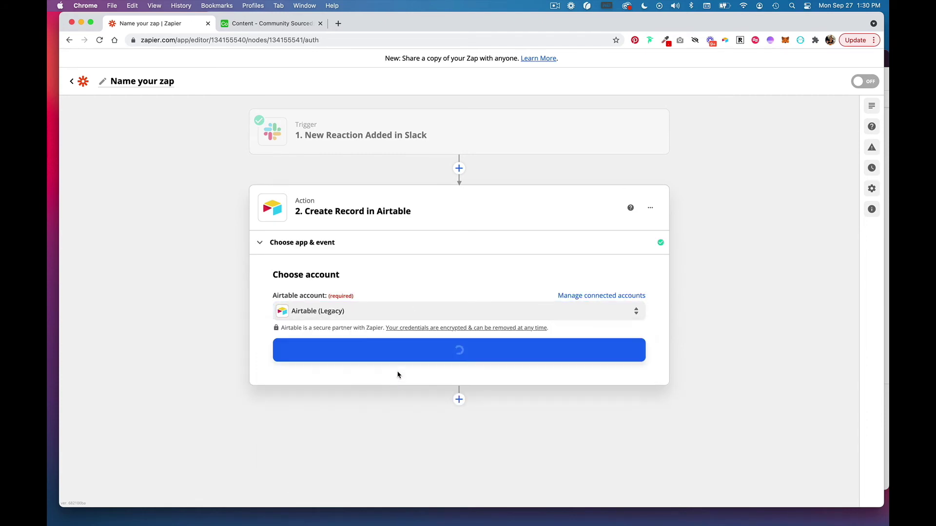
click(397, 357)
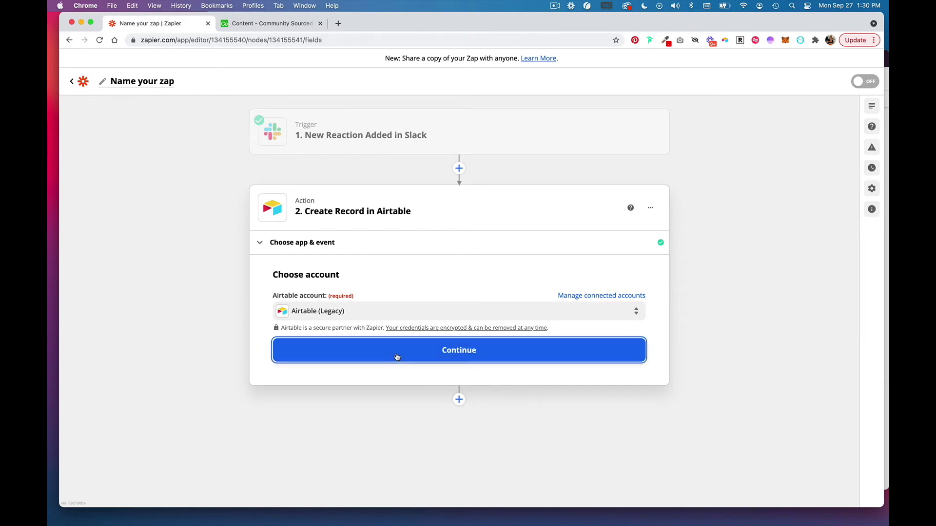
- Target the Content - Community Sourced base and its Questions table
click(397, 330)
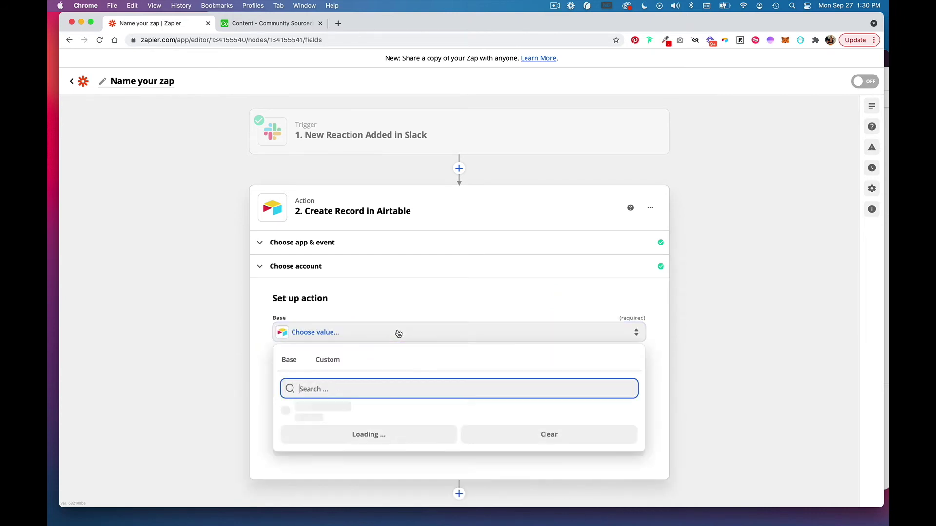
text(content)
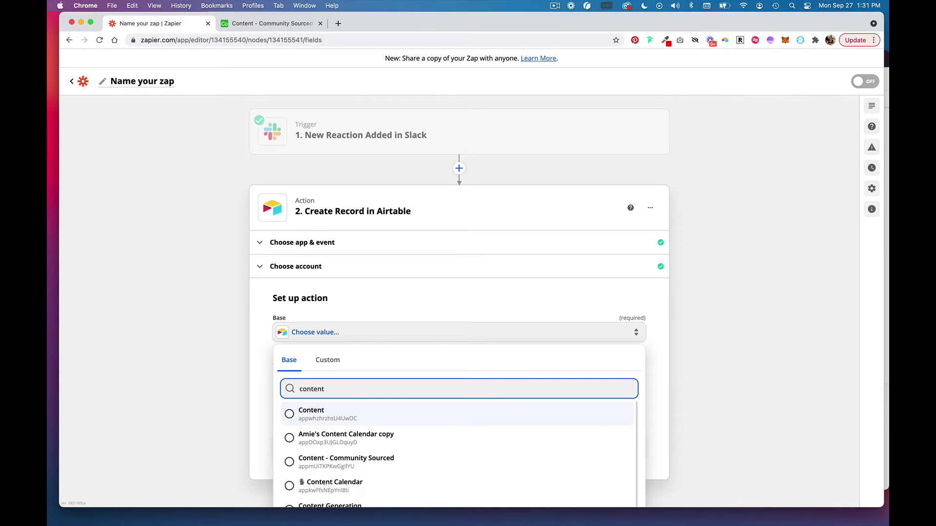
scroll(376, 436, down, 5)
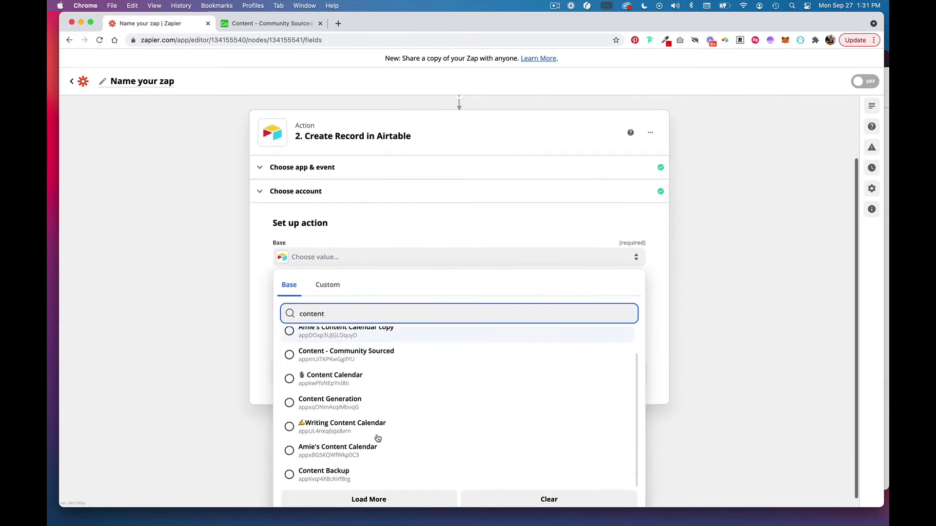
text(- co)
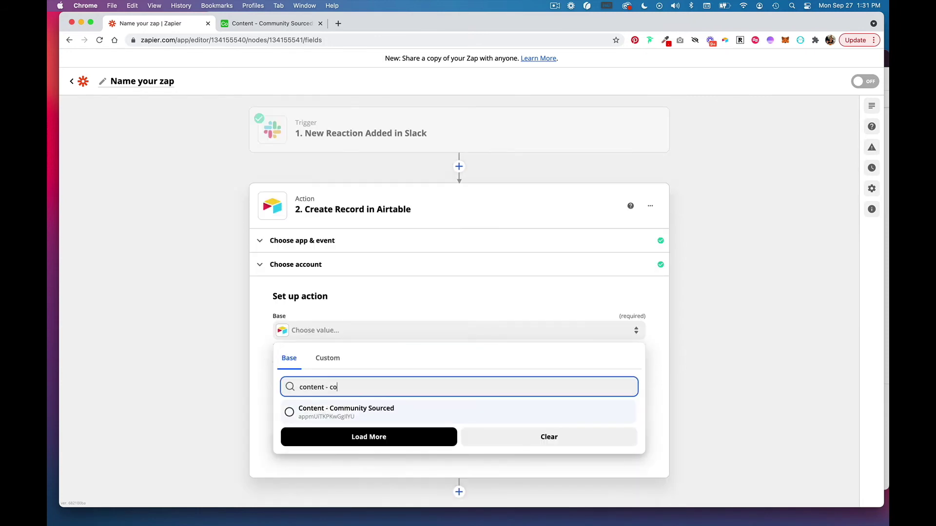
text(m)
click(364, 412)
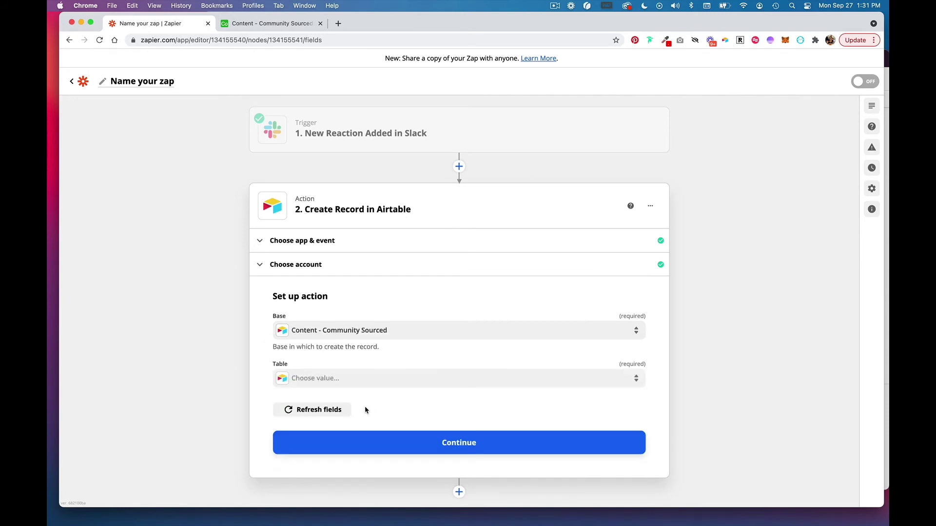
click(384, 380)
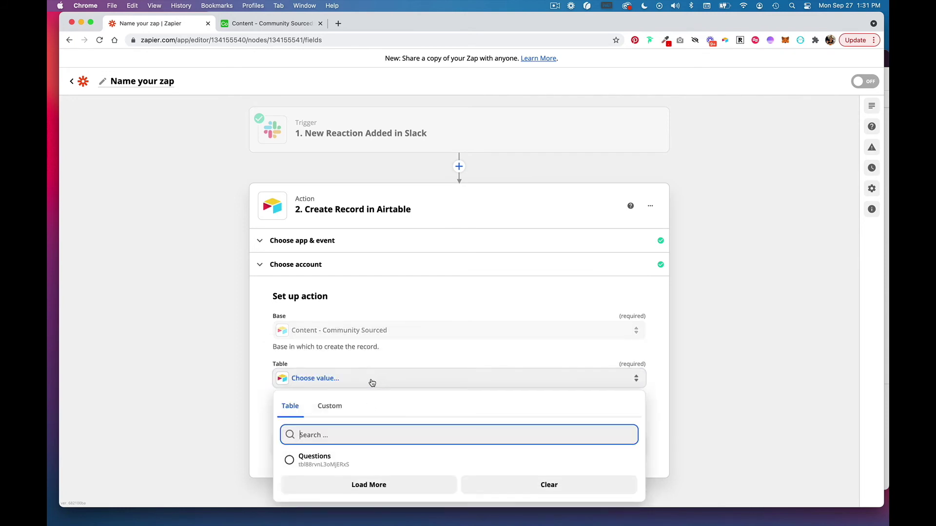
click(314, 461)
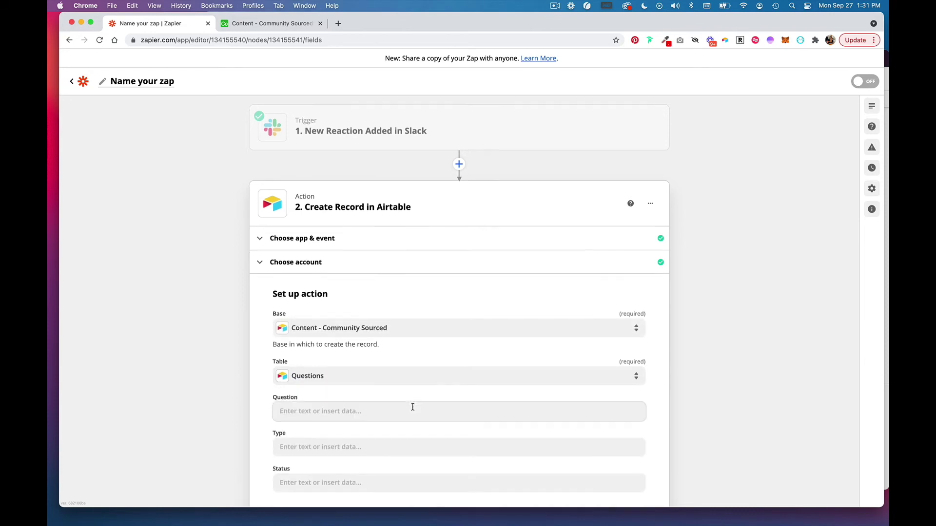
- Map Slack's 1. Message Text into Question and set Type to Video
scroll(376, 330, down, 4)
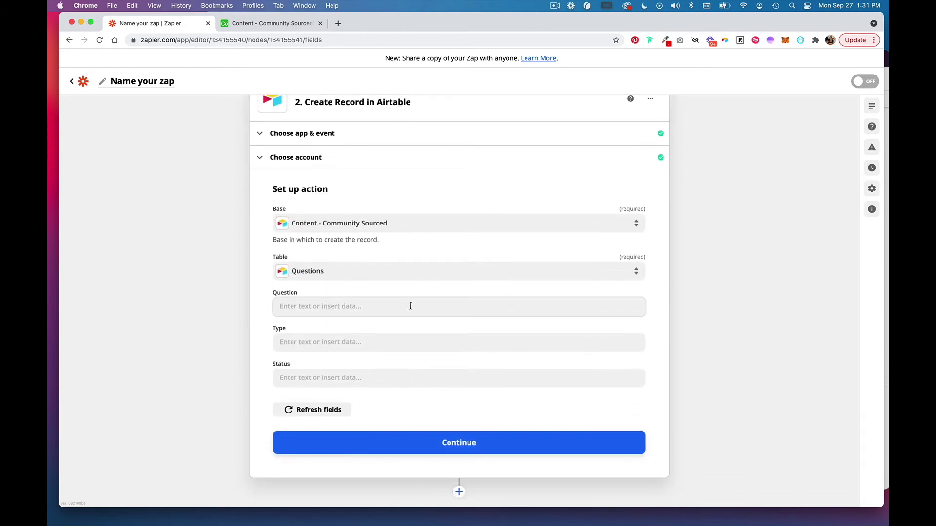
click(340, 306)
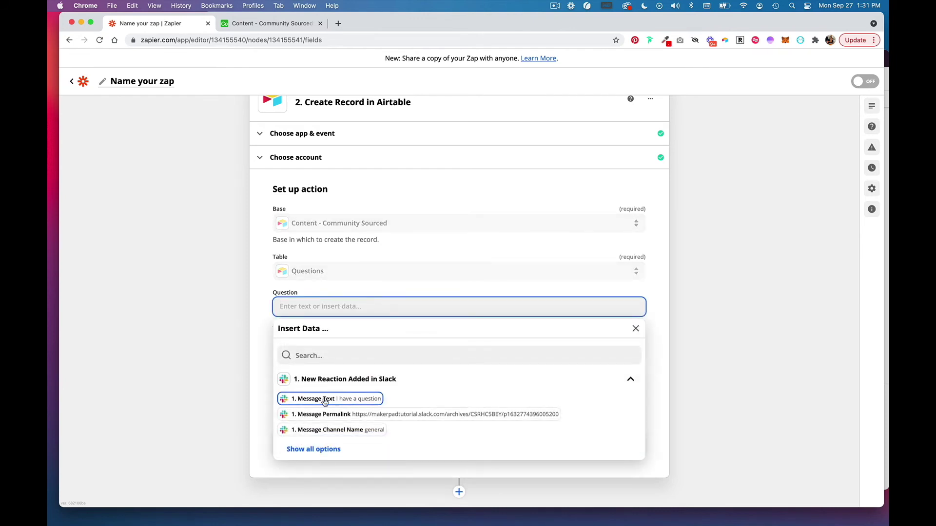
click(326, 399)
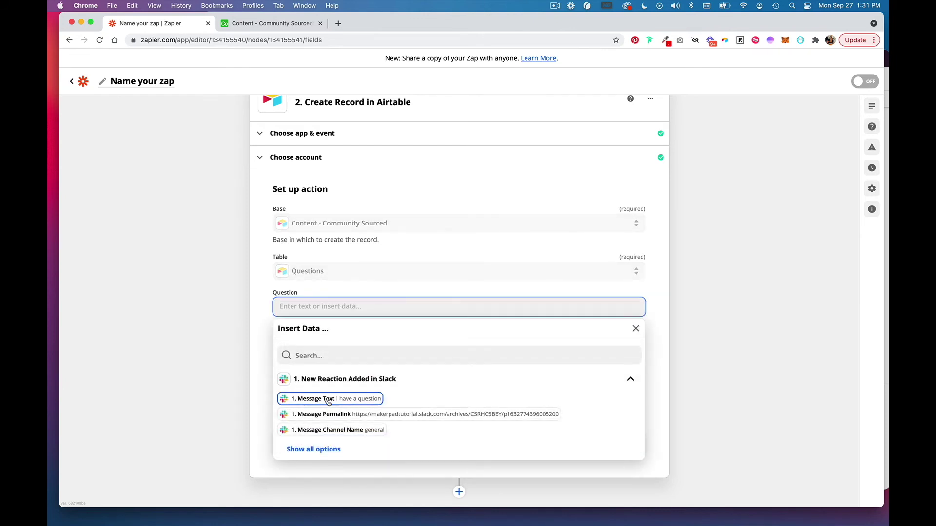
click(256, 321)
click(312, 342)
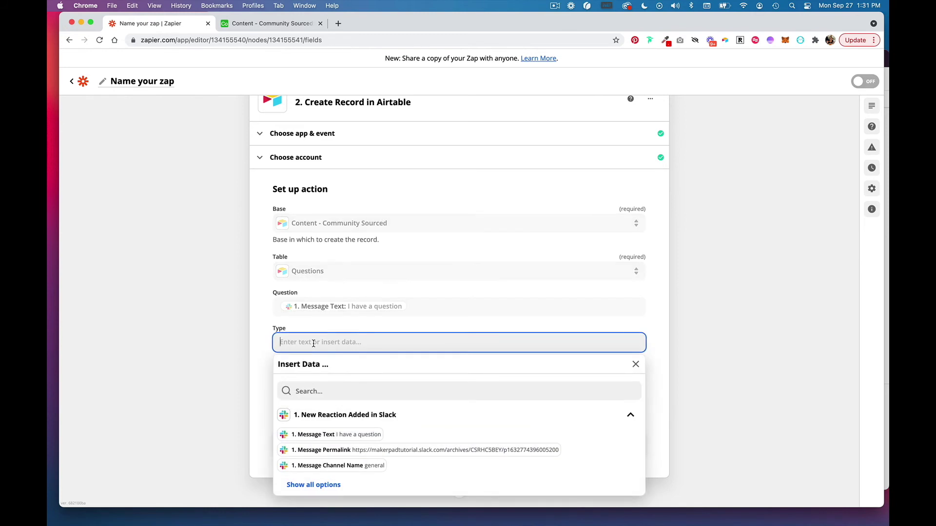
text(Video)
click(268, 347)
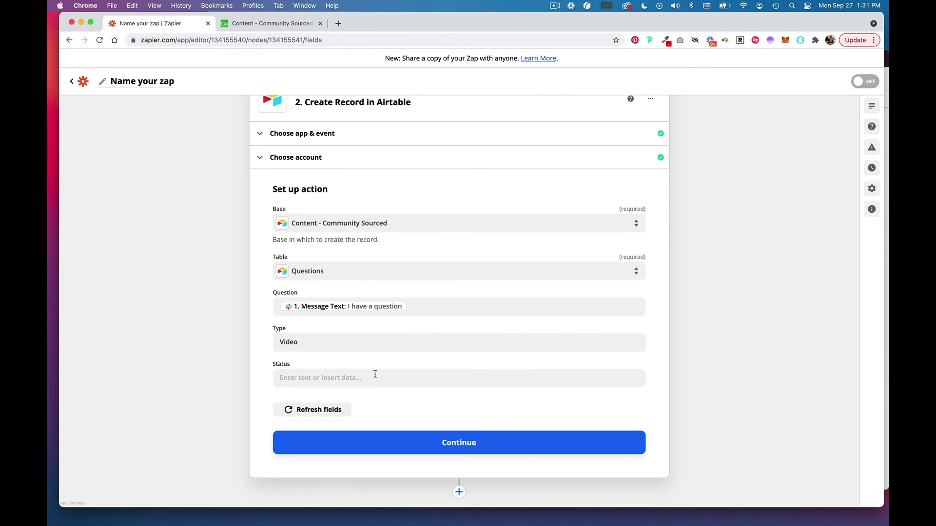
- Send a test Questions record to Airtable and switch to the base to check it
click(395, 442)
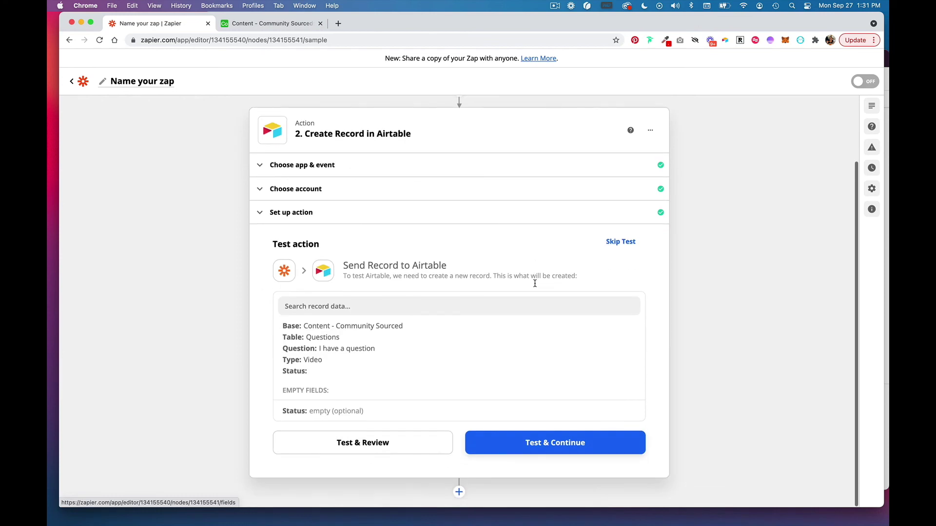
click(534, 443)
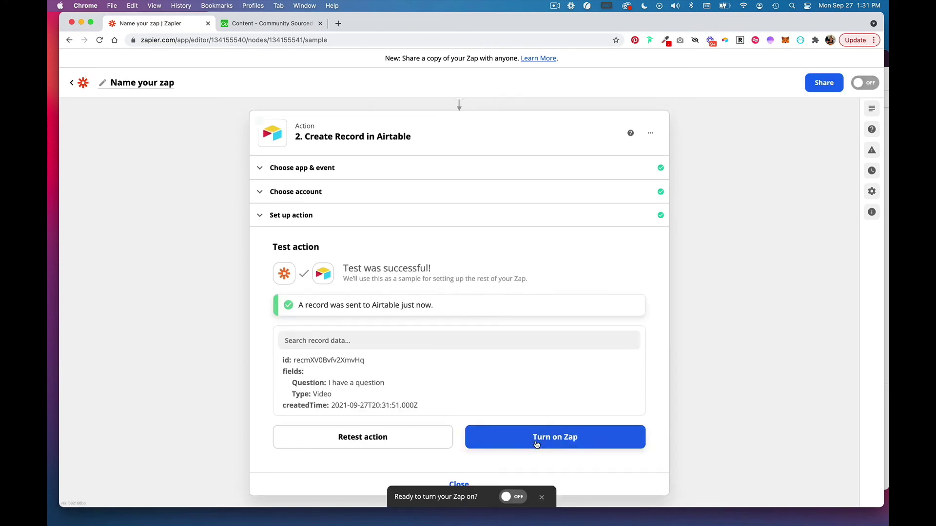
click(272, 24)
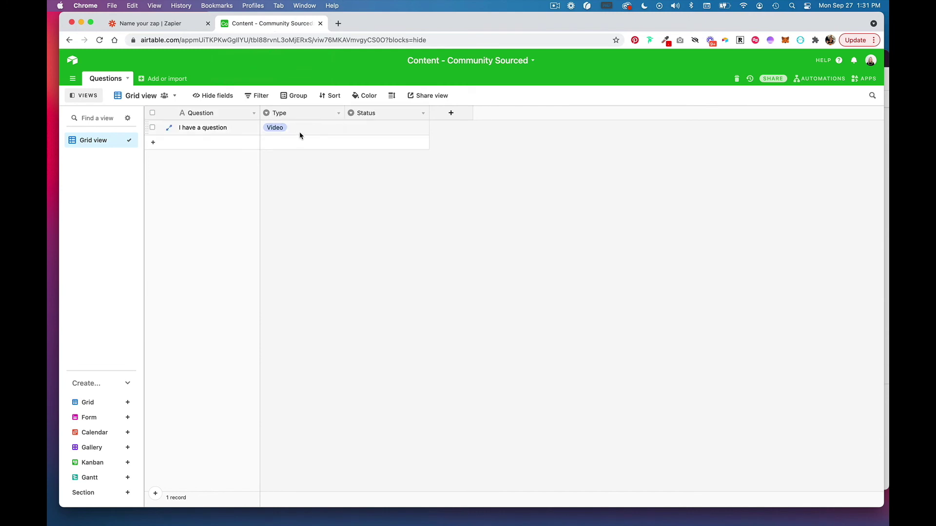
- Return to the Zap editor and scroll down to the Turn on Zap button
click(163, 25)
scroll(517, 312, down, 1)
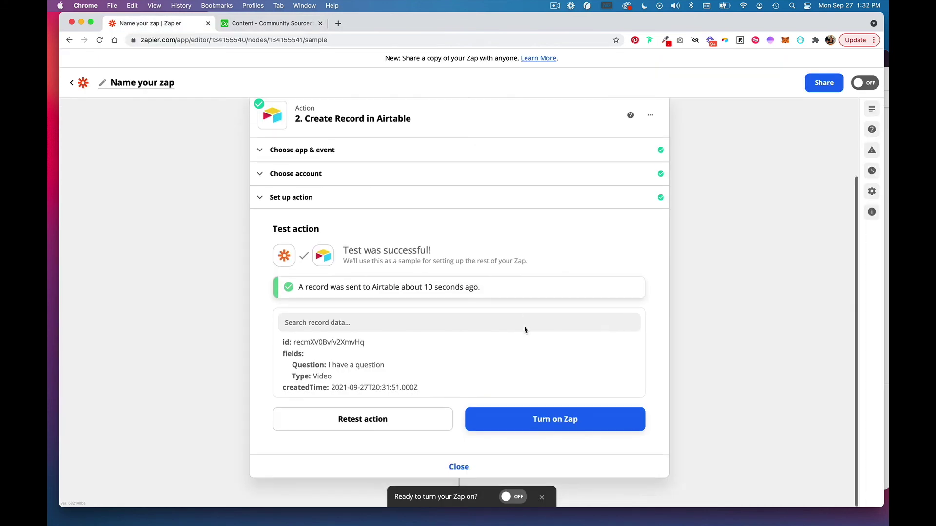